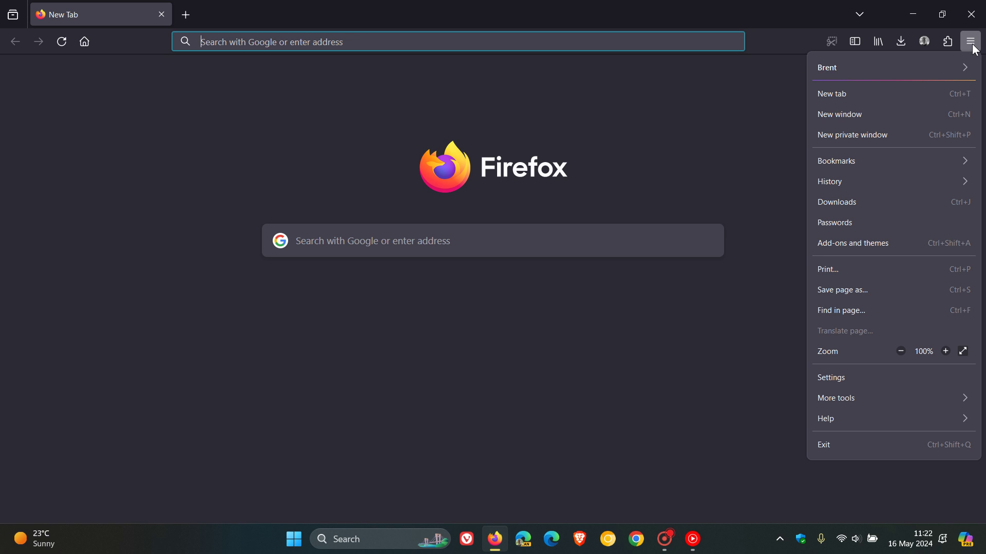
Show the About Firefox window, confirming version 126.0 (64-bit) is up to date.
{"action": "left_click", "coordinate": [866, 418]}
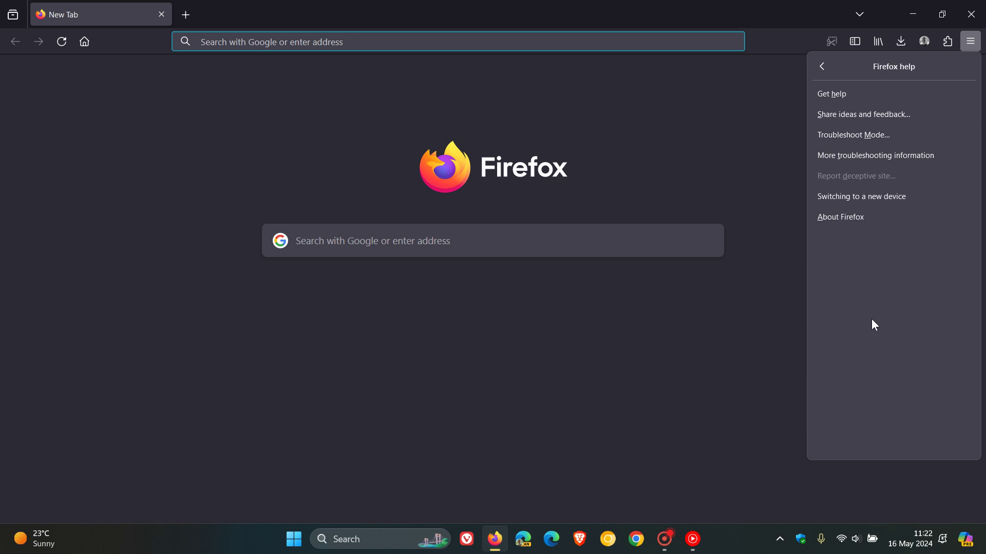
{"action": "left_click", "coordinate": [855, 216]}
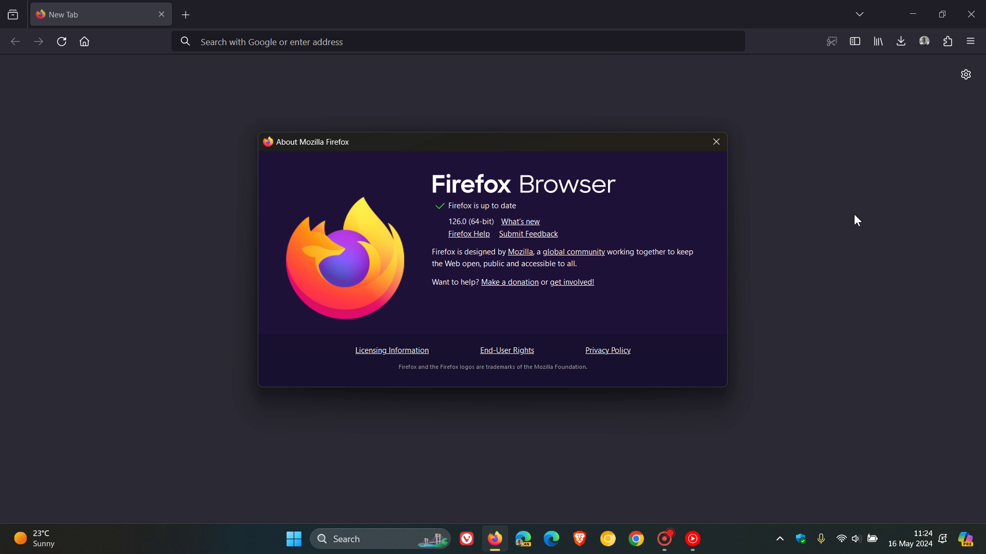
{"action": "left_click", "coordinate": [716, 142]}
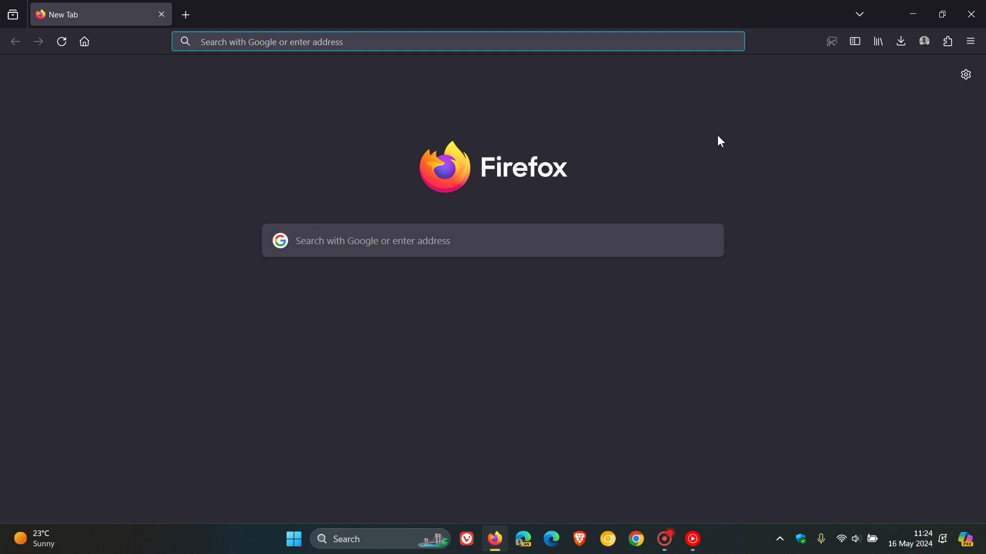